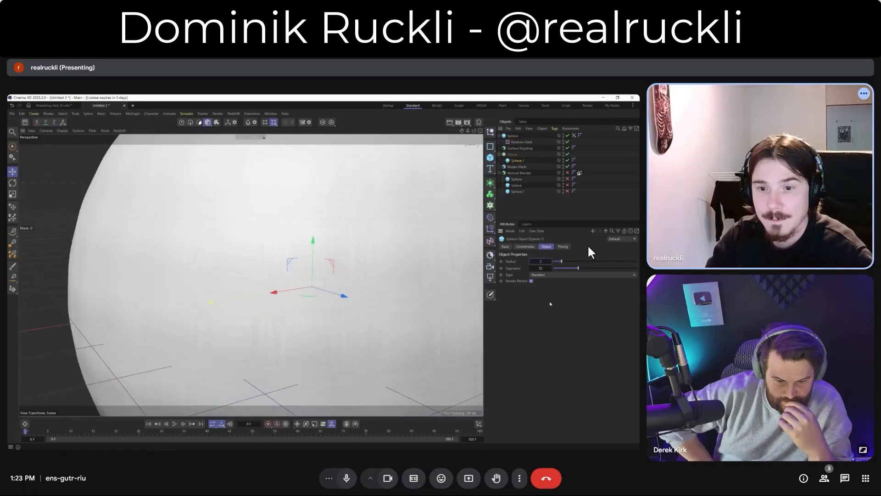
# Set the radius of the sphere inside the Cloner to 1 cm and deselect it.
pyautogui.write('1')
pyautogui.press('Return')
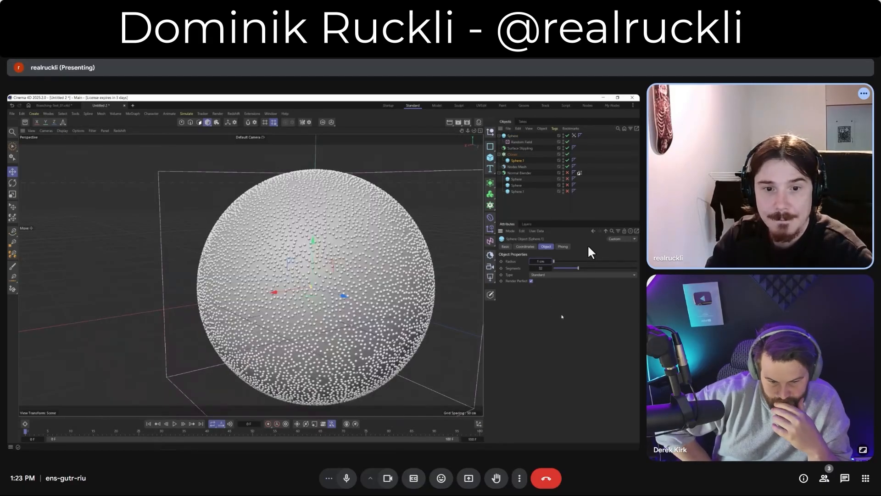
pyautogui.click(528, 192)
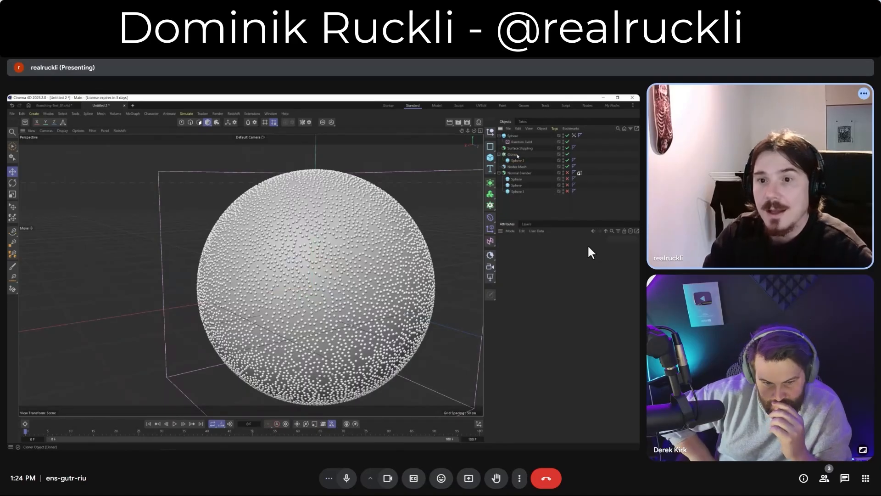
# Set the separation iterations of the Surface Stippling generator to 40.
pyautogui.click(519, 148)
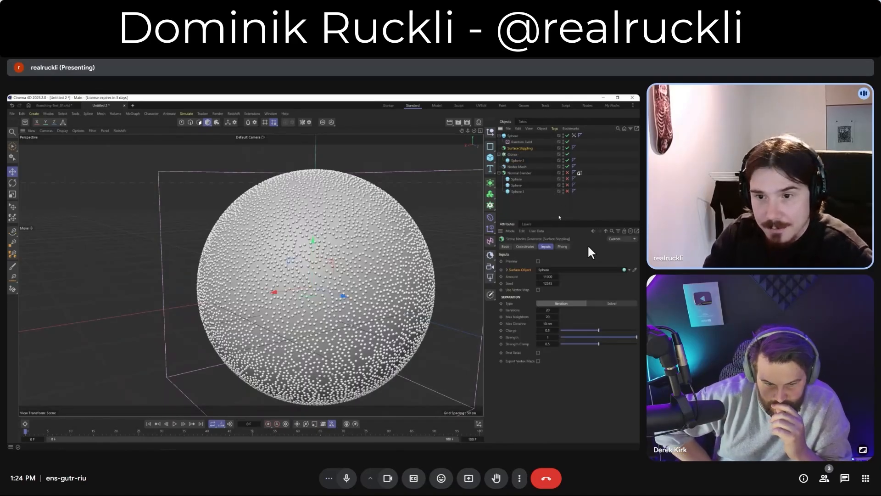
pyautogui.moveTo(554, 220); pyautogui.dragTo(555, 208)
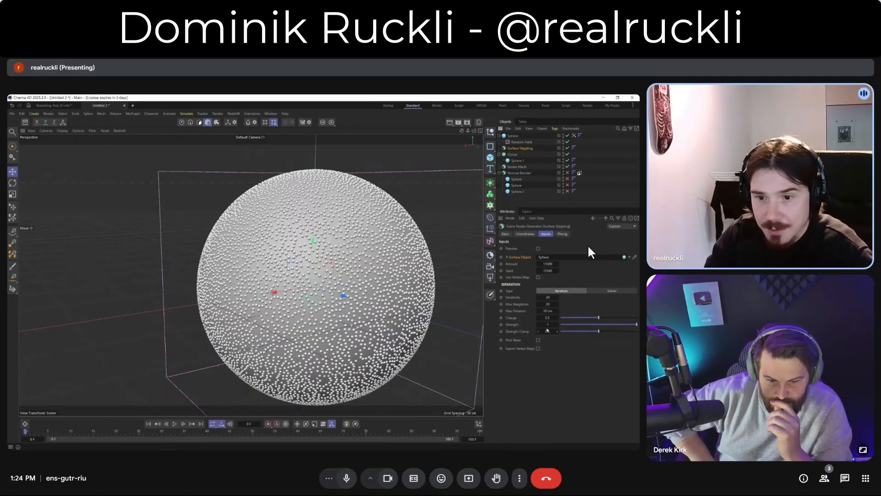
pyautogui.doubleClick(546, 297)
pyautogui.write('4')
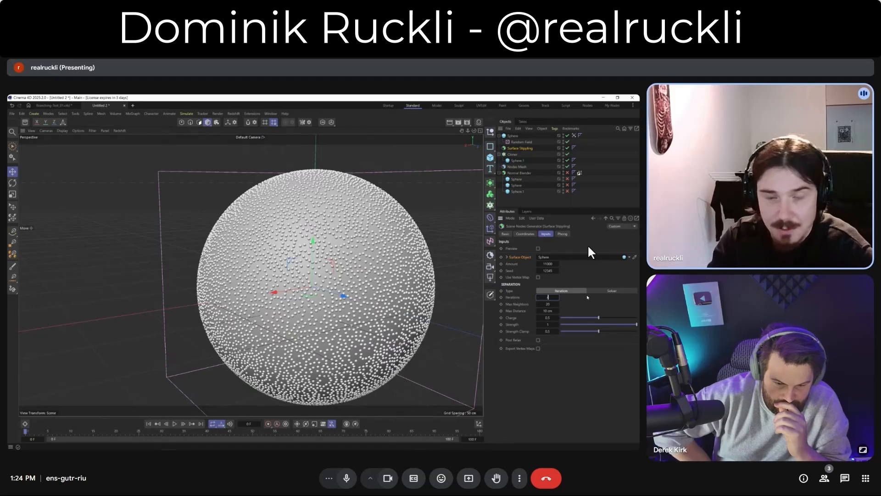
pyautogui.write('0')
pyautogui.press('Return')
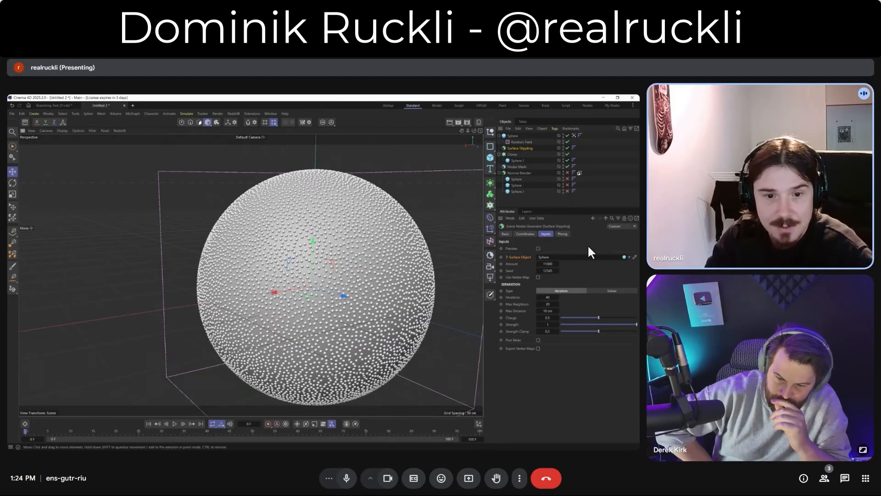
pyautogui.keyDown('alt'); pyautogui.moveTo(334, 294); pyautogui.dragTo(333, 243); pyautogui.keyUp('alt')
pyautogui.press('h')
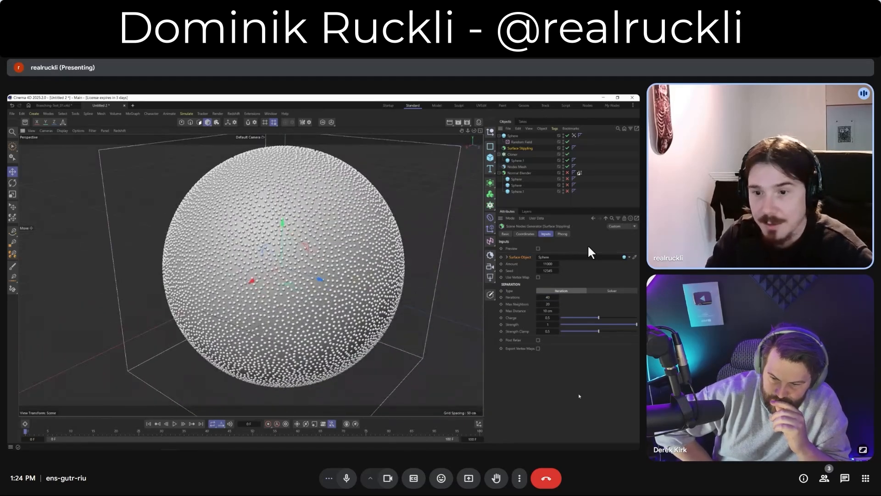
# Enable the vertex map for Surface Stippling and set its separation iterations to 20.
pyautogui.click(537, 277)
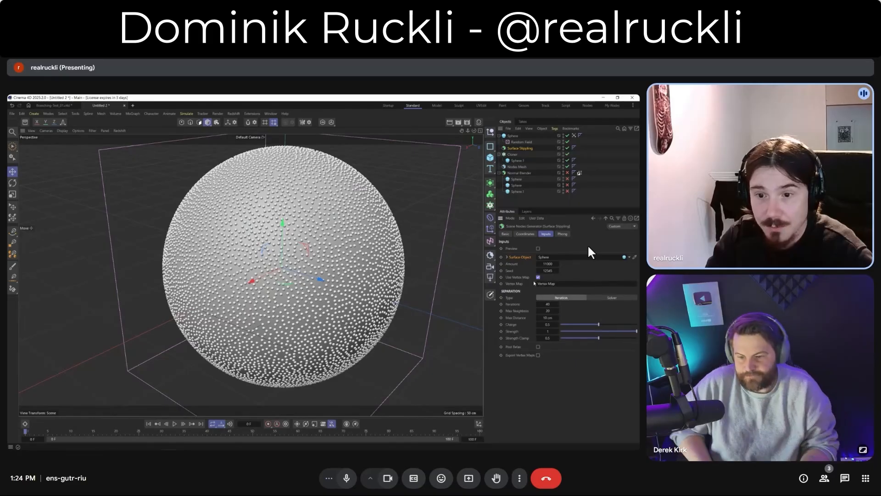
pyautogui.keyDown('alt'); pyautogui.moveTo(328, 273); pyautogui.dragTo(304, 270); pyautogui.keyUp('alt')
pyautogui.keyDown('alt'); pyautogui.moveTo(304, 269); pyautogui.dragTo(294, 262, button='middle'); pyautogui.keyUp('alt')
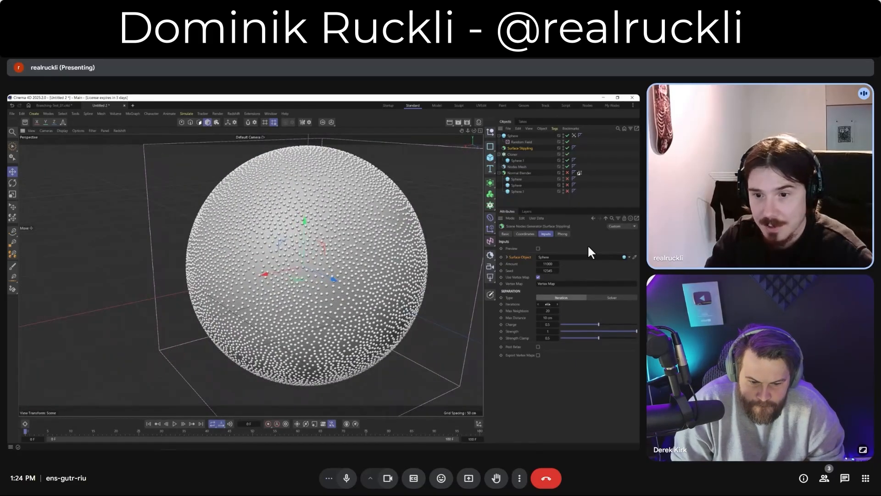
pyautogui.doubleClick(547, 304)
pyautogui.write('20')
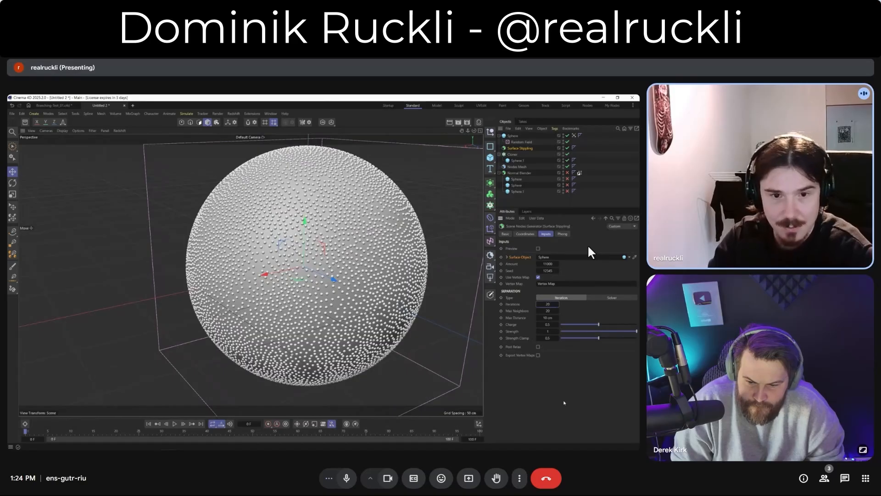
pyautogui.press('Return')
# Raise the separation Charge of Surface Stippling to 0.8 and inspect the point spread on the sphere.
pyautogui.moveTo(599, 325); pyautogui.dragTo(621, 325)
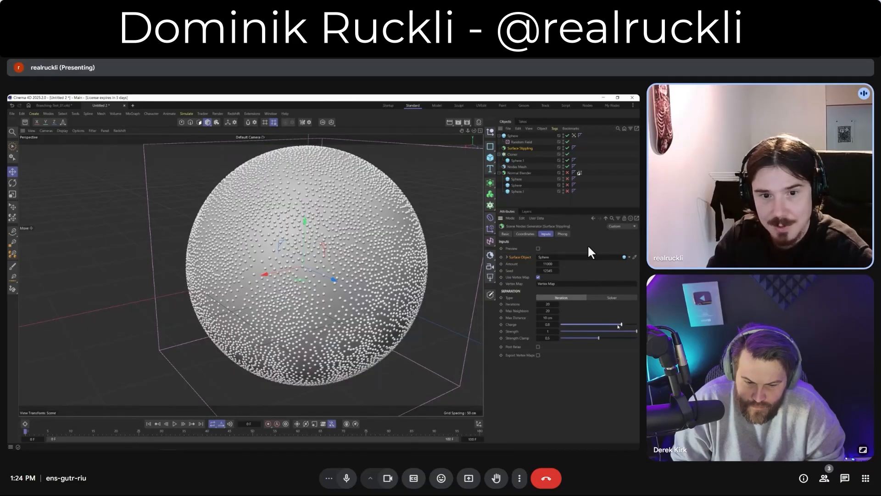
pyautogui.keyDown('alt'); pyautogui.moveTo(272, 260); pyautogui.dragTo(306, 286); pyautogui.keyUp('alt')
pyautogui.scroll(-2, 306, 286)
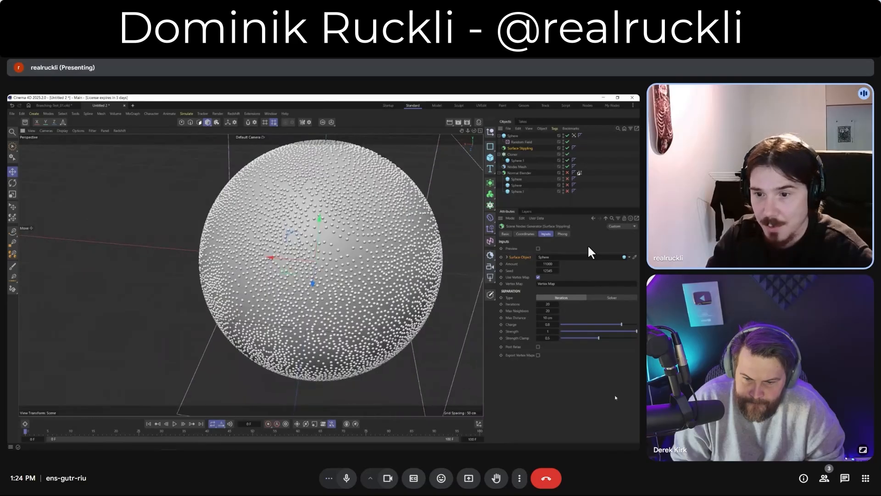
# Change the separation type to Solver, play the animation and stop it to inspect the points around the sphere.
pyautogui.click(612, 297)
pyautogui.press('F8')
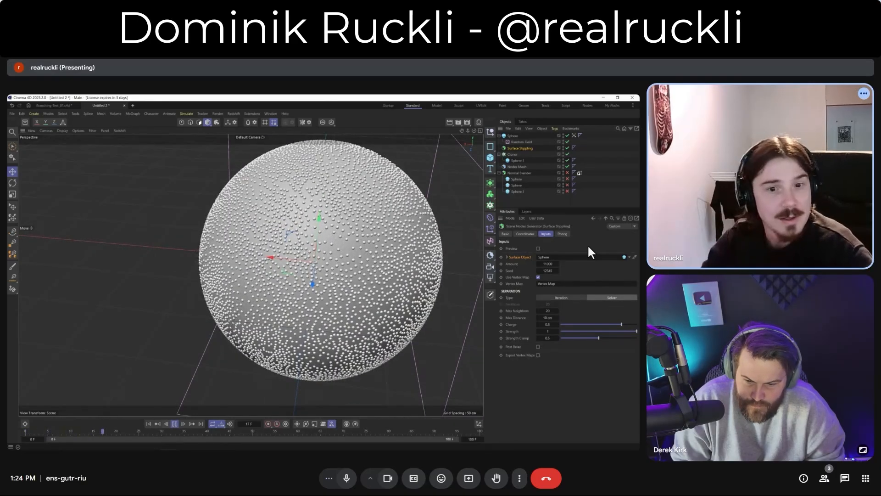
pyautogui.keyDown('alt'); pyautogui.moveTo(321, 261); pyautogui.dragTo(396, 281); pyautogui.keyUp('alt')
pyautogui.click(173, 423)
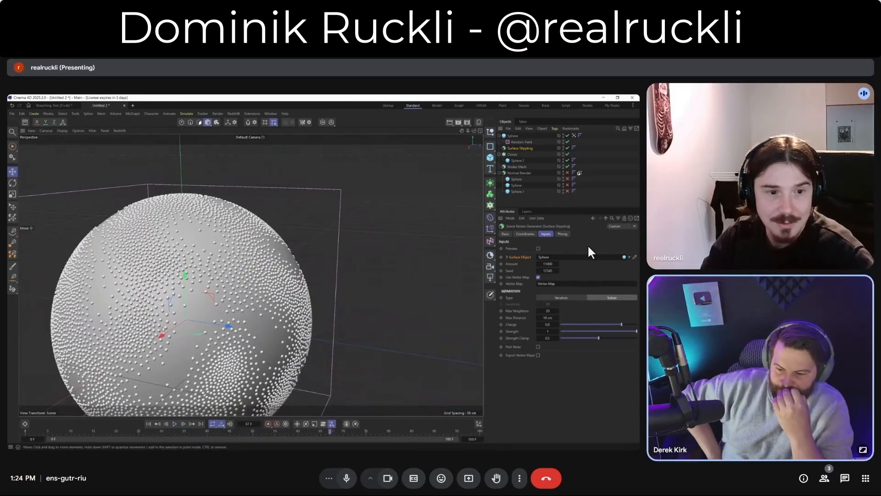
pyautogui.keyDown('alt'); pyautogui.moveTo(156, 331); pyautogui.dragTo(206, 285, button='middle'); pyautogui.keyUp('alt')
pyautogui.scroll(-4, 207, 285)
pyautogui.keyDown('alt'); pyautogui.moveTo(182, 281); pyautogui.dragTo(212, 277); pyautogui.keyUp('alt')
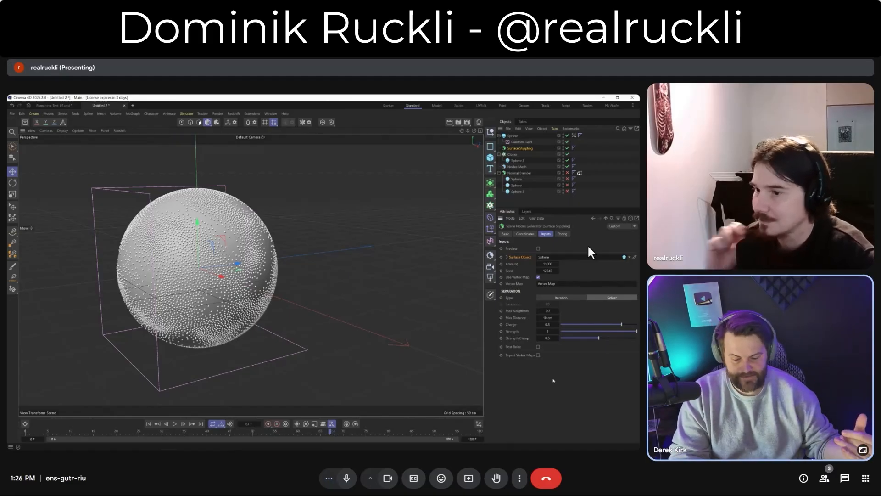
# Switch the separation type back to Iterations and set the number of iterations to 40.
pyautogui.click(568, 298)
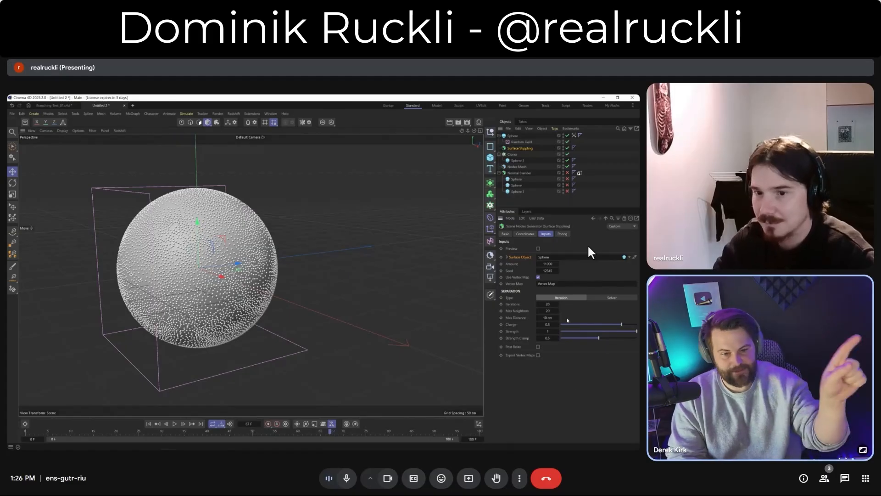
pyautogui.click(549, 304)
pyautogui.write('40')
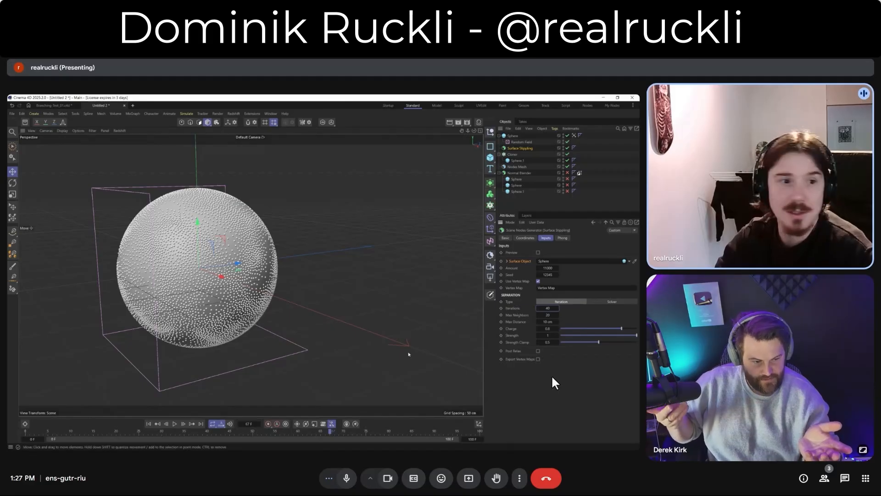
# Show the Distribution category of node assets in the Asset Browser and shrink the asset previews.
pyautogui.click(24, 123)
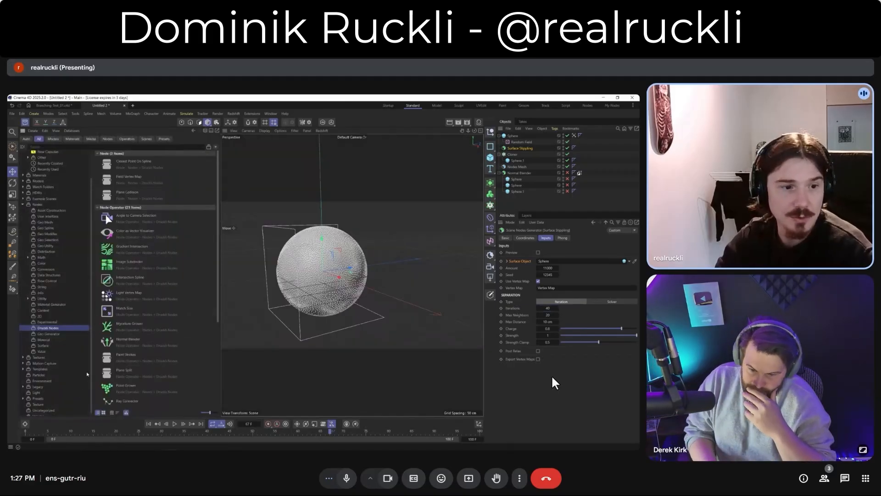
pyautogui.click(58, 252)
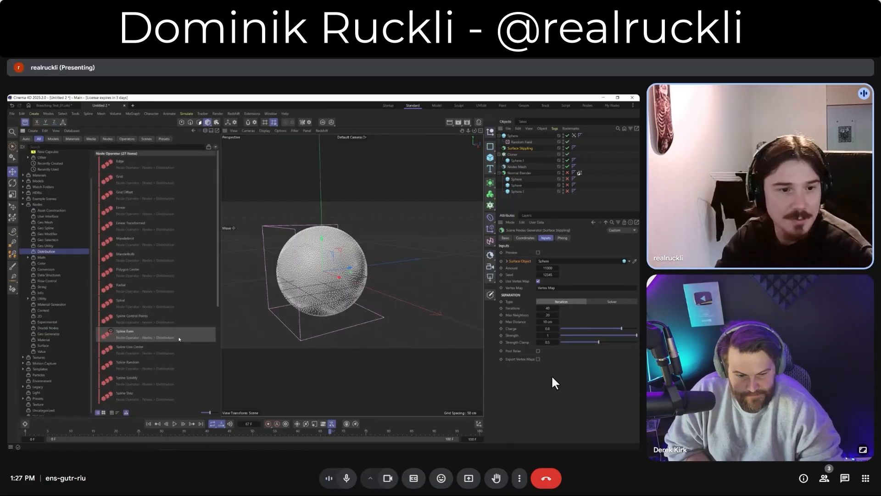
pyautogui.moveTo(210, 412); pyautogui.dragTo(202, 413)
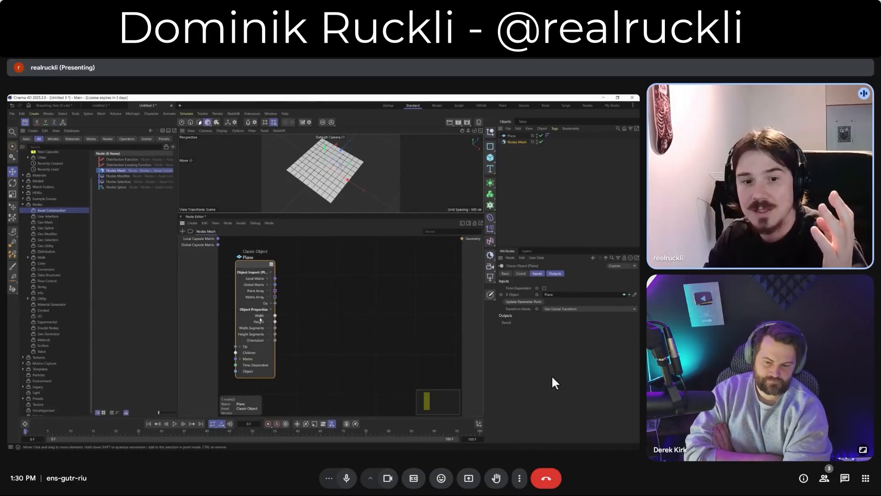
# Select the Plane object in the scene.
pyautogui.click(512, 135)
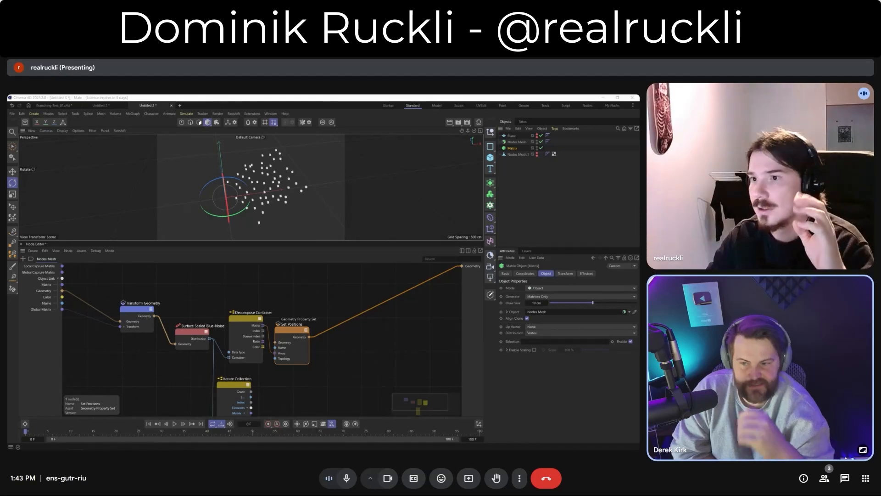
# Switch to the web browser, open YouTube and search for core4d.
pyautogui.moveTo(9, 174); pyautogui.dragTo(459, 128)
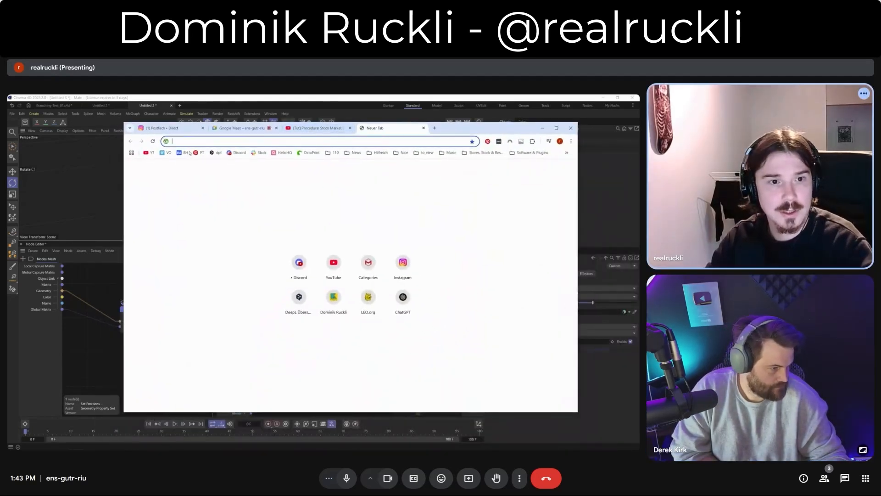
pyautogui.click(148, 153)
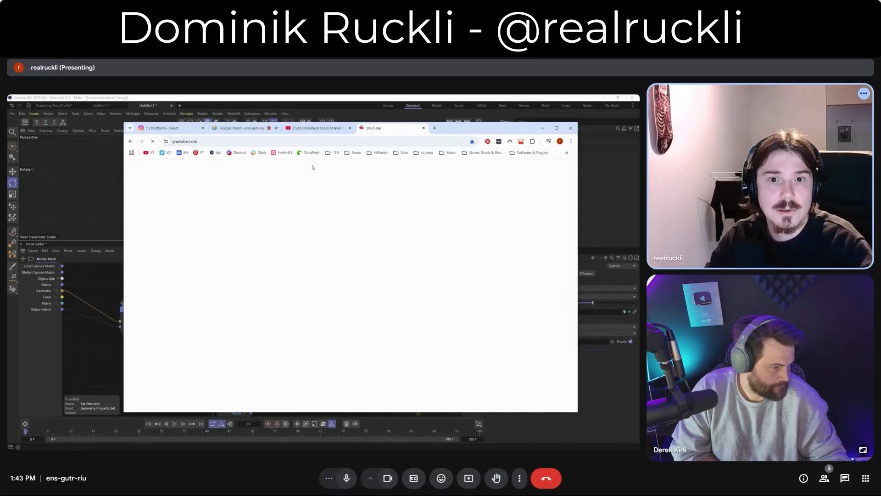
pyautogui.click(290, 168)
pyautogui.write('co')
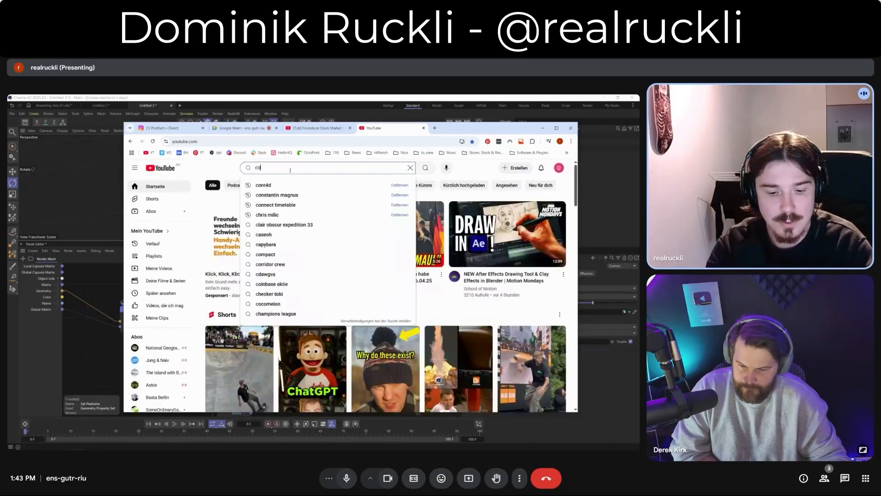
pyautogui.write('re4d')
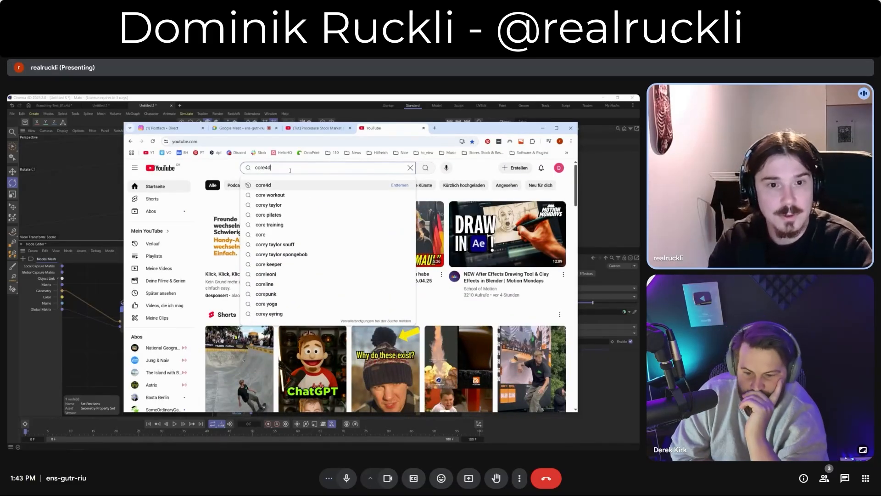
pyautogui.press('Return')
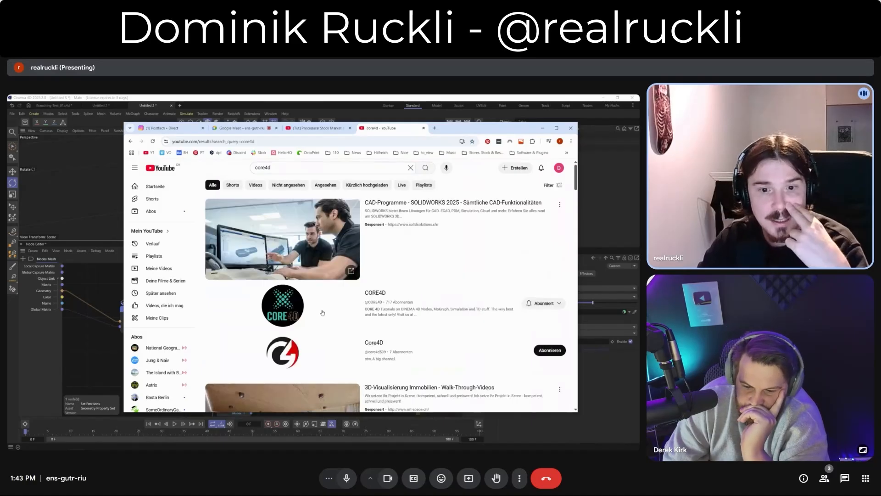
# Open the video list of the CORE4D channel and look through its Scene Nodes tutorials, then move the browser window aside.
pyautogui.click(377, 295)
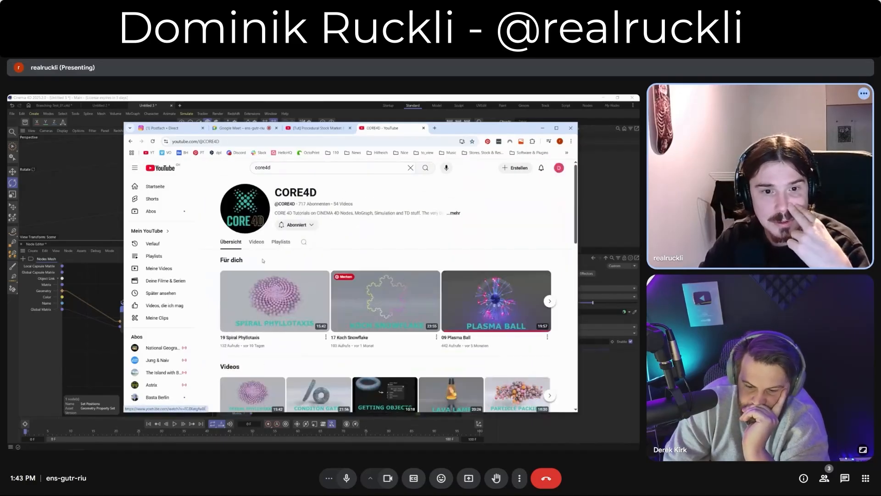
pyautogui.click(256, 242)
pyautogui.scroll(-3, 502, 275)
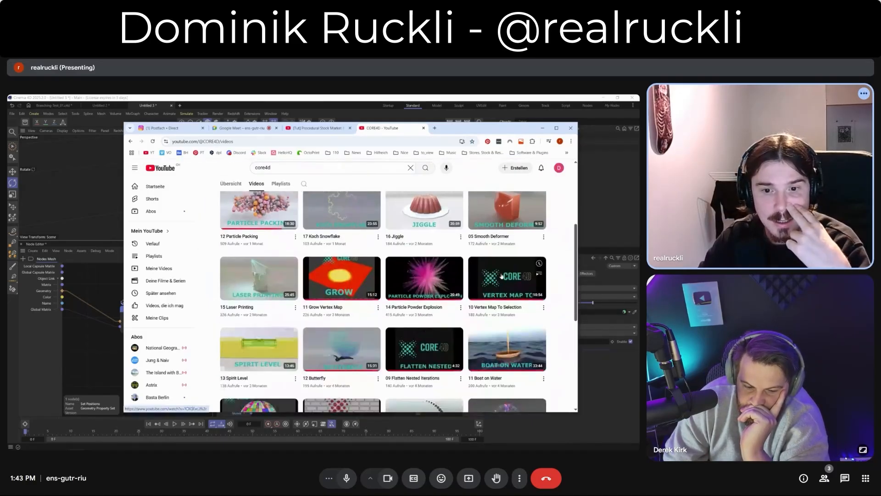
pyautogui.scroll(-10, 501, 276)
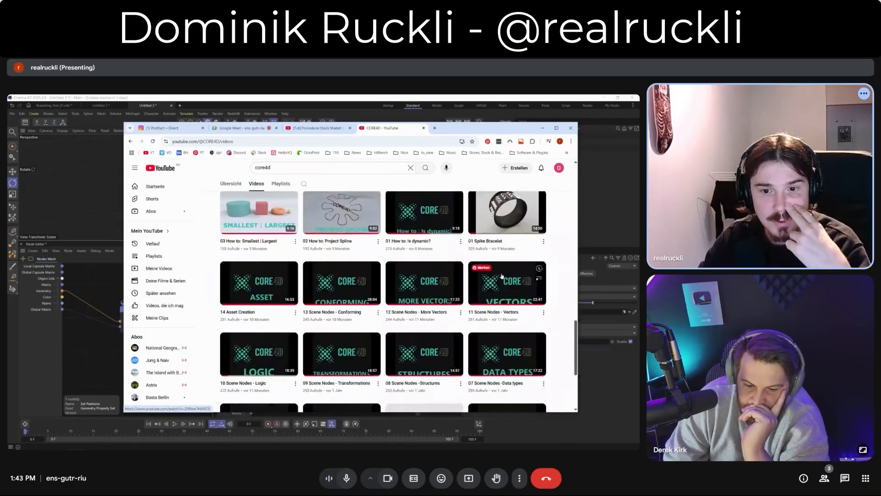
pyautogui.scroll(-3, 502, 275)
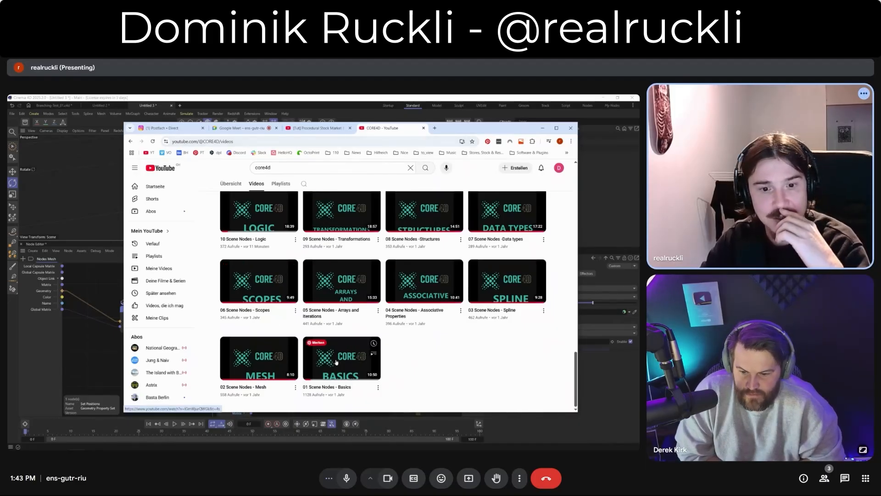
pyautogui.scroll(3, 304, 307)
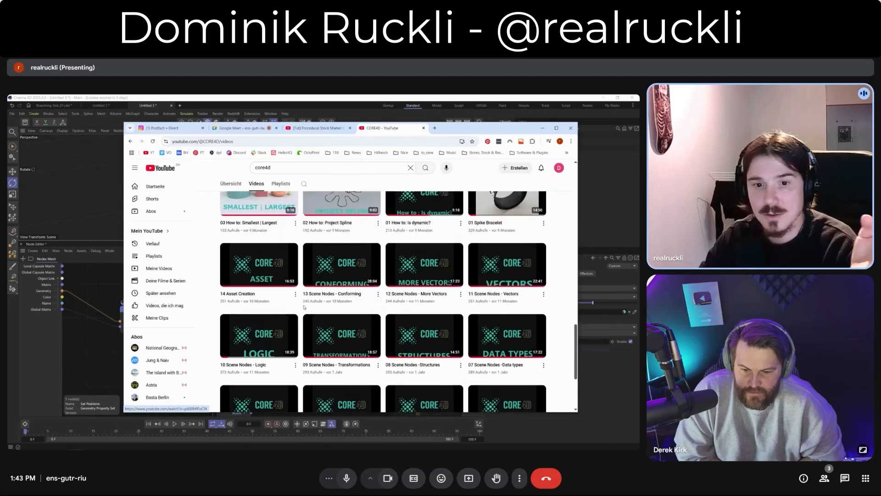
pyautogui.scroll(-3, 304, 307)
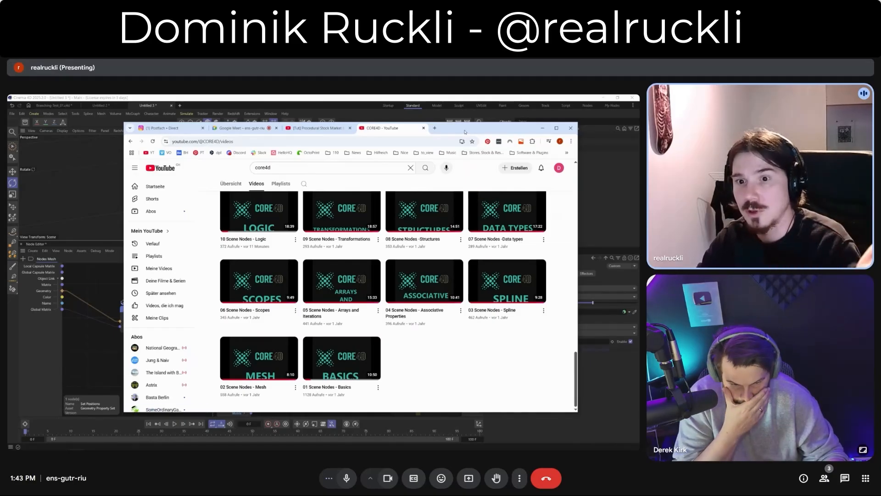
pyautogui.moveTo(467, 131); pyautogui.dragTo(640, 131)
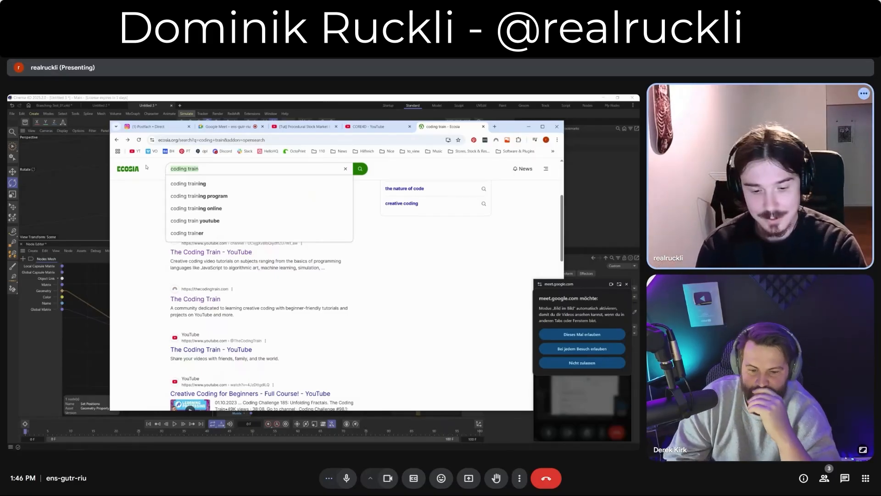
# Search the web for nature of code and open the book's shop page to view its product images.
pyautogui.write('nature o')
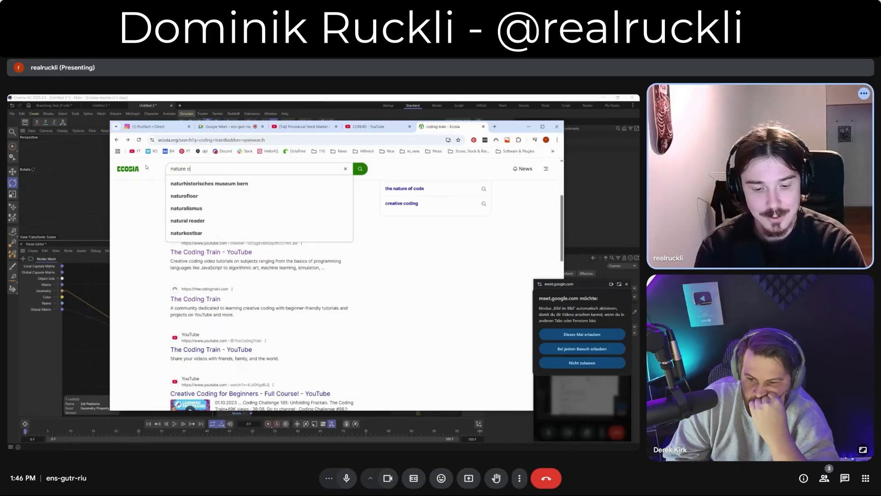
pyautogui.write('f code')
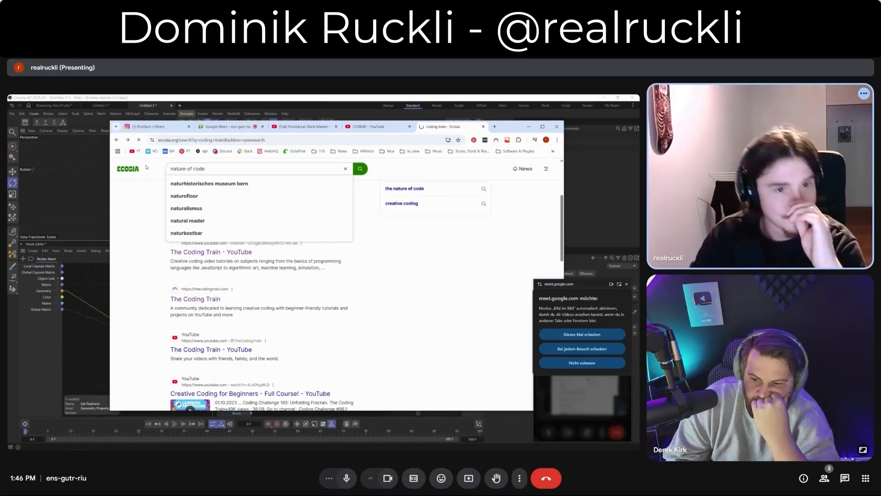
pyautogui.press('Return')
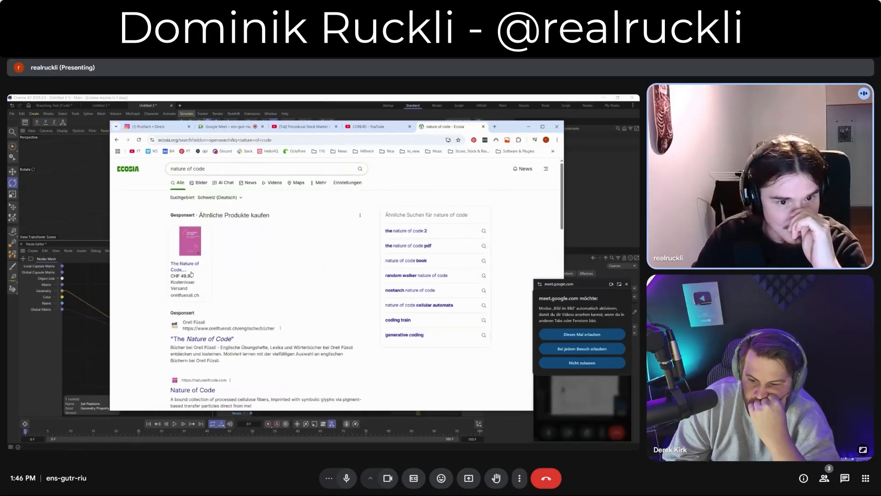
pyautogui.click(192, 262)
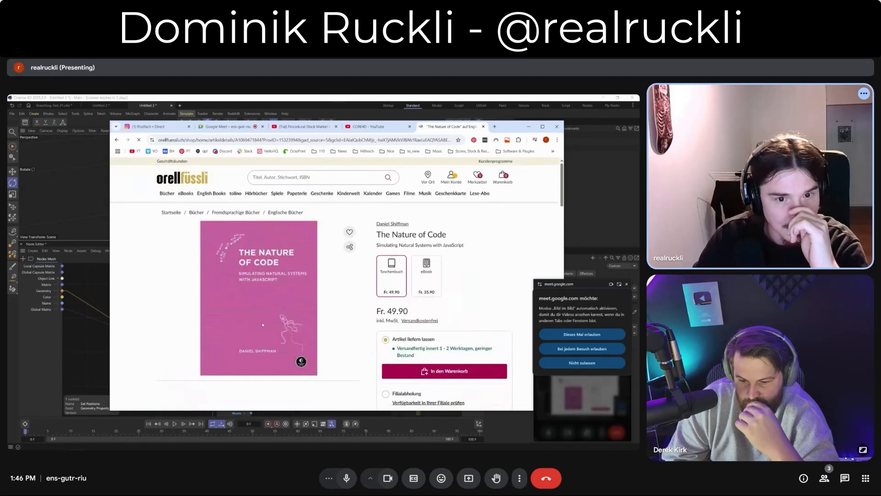
pyautogui.click(381, 344)
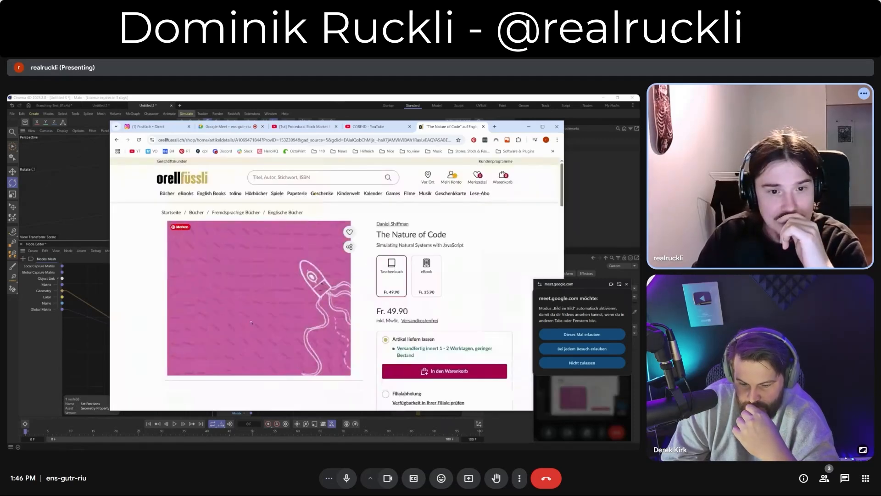